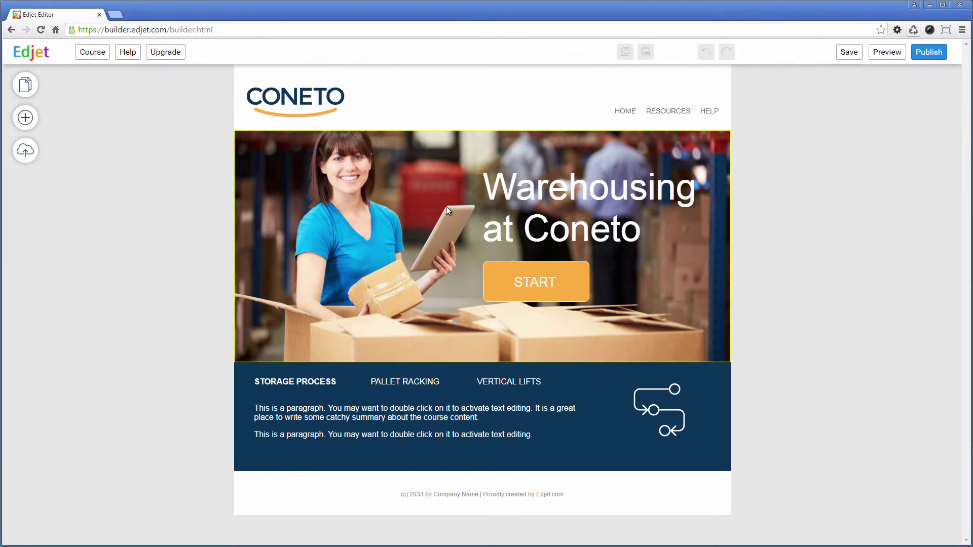
# Select the 'Warehousing at Coneto' heading to show its position, size, rotation and opacity
pyautogui.click(447, 206)
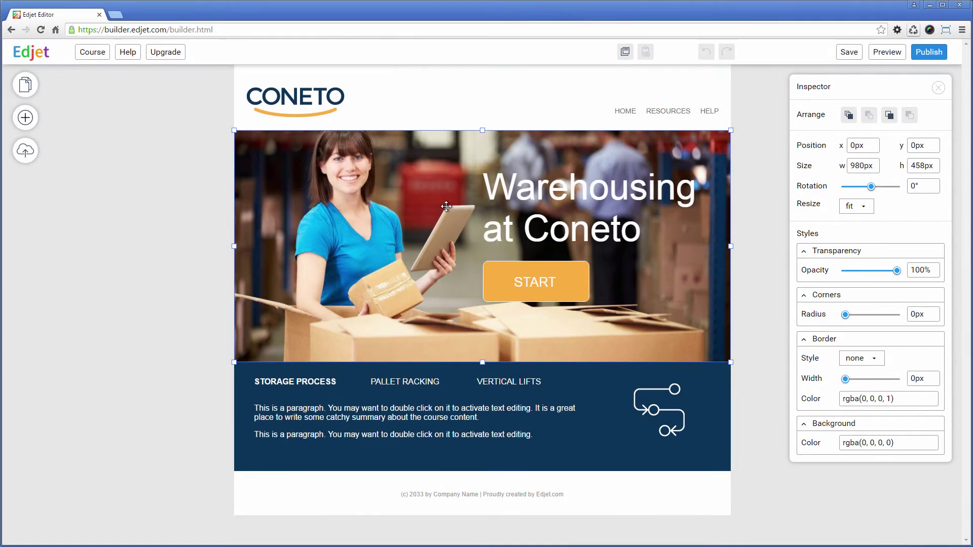
pyautogui.click(301, 104)
pyautogui.click(559, 189)
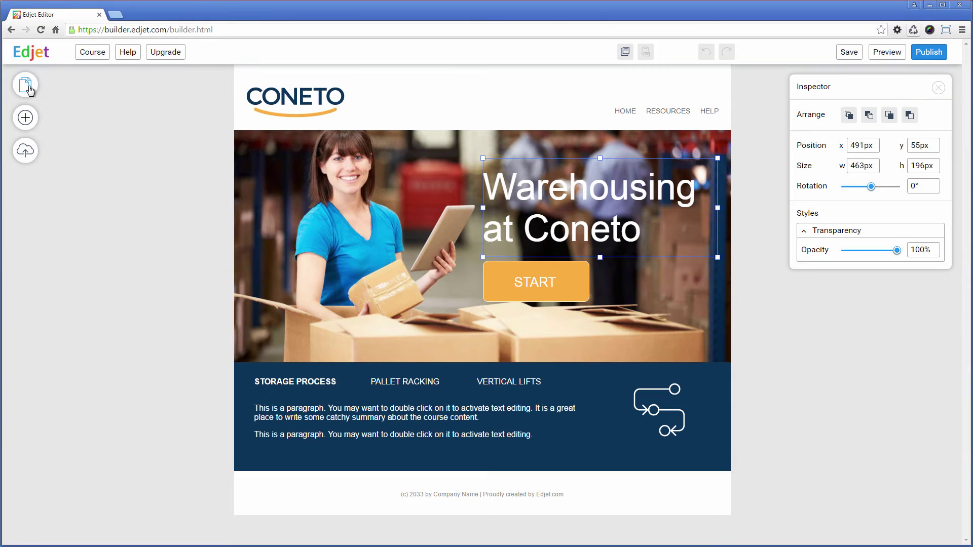
# Browse the course pages, Sample Page 2 then Sample Page 3, and return to Sample Page 2
pyautogui.click(28, 88)
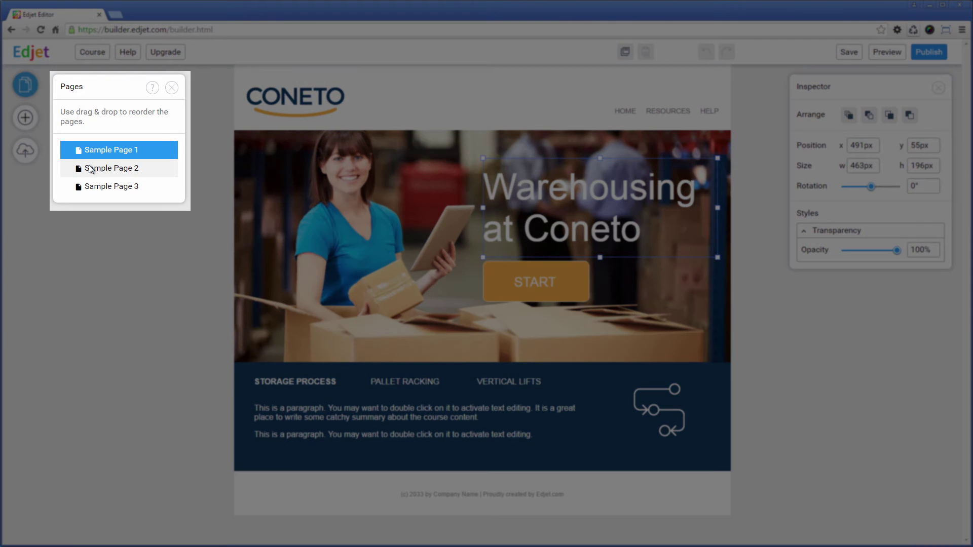
pyautogui.click(91, 169)
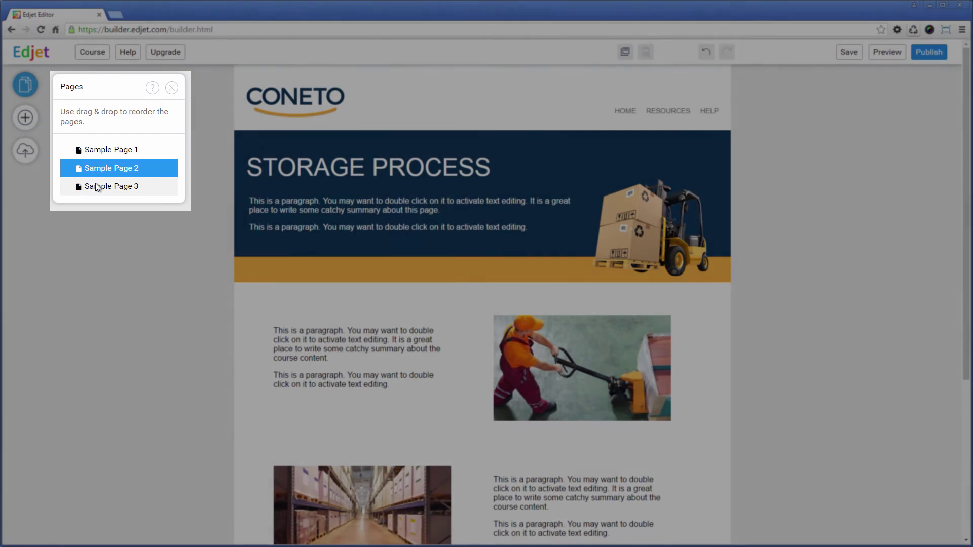
pyautogui.click(96, 187)
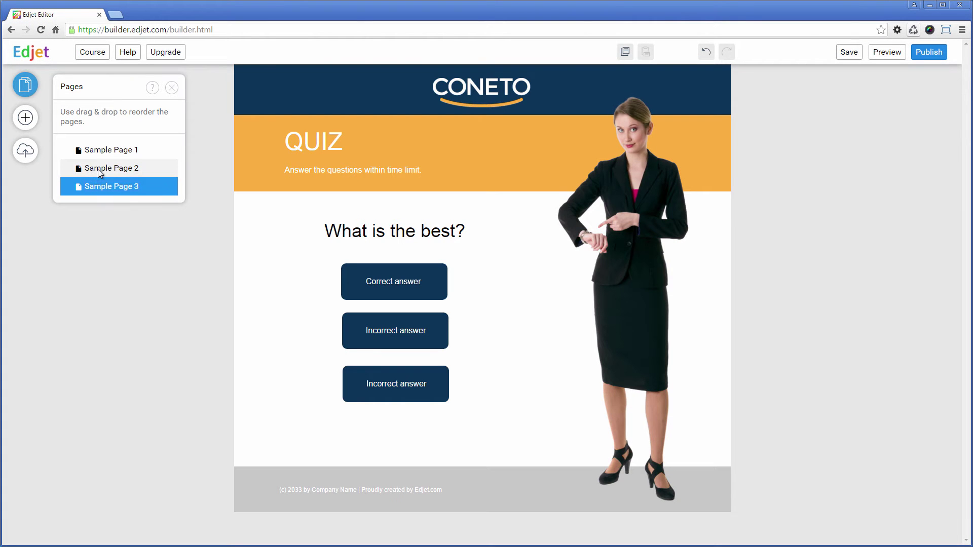
pyautogui.click(98, 170)
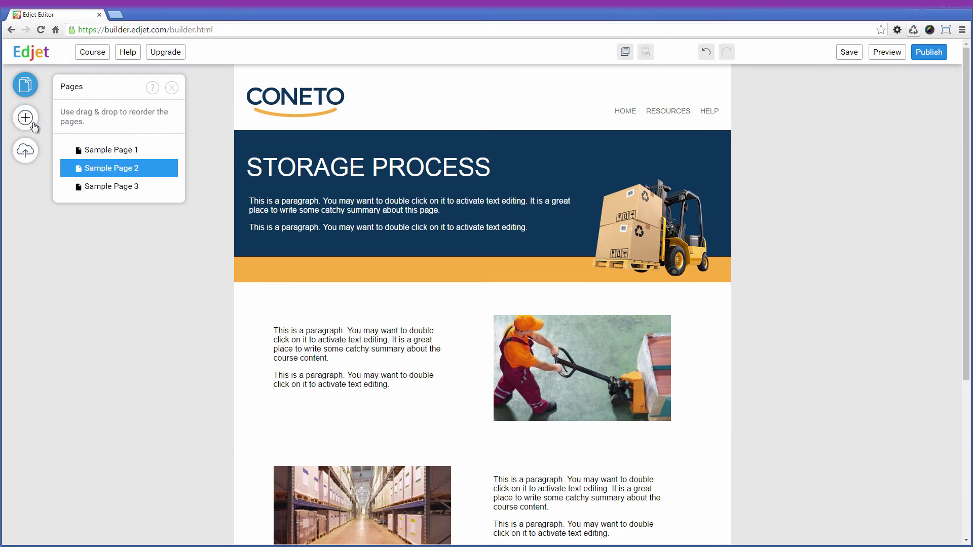
# Add a placeholder text element and a blue box to the Storage Process page
pyautogui.click(26, 119)
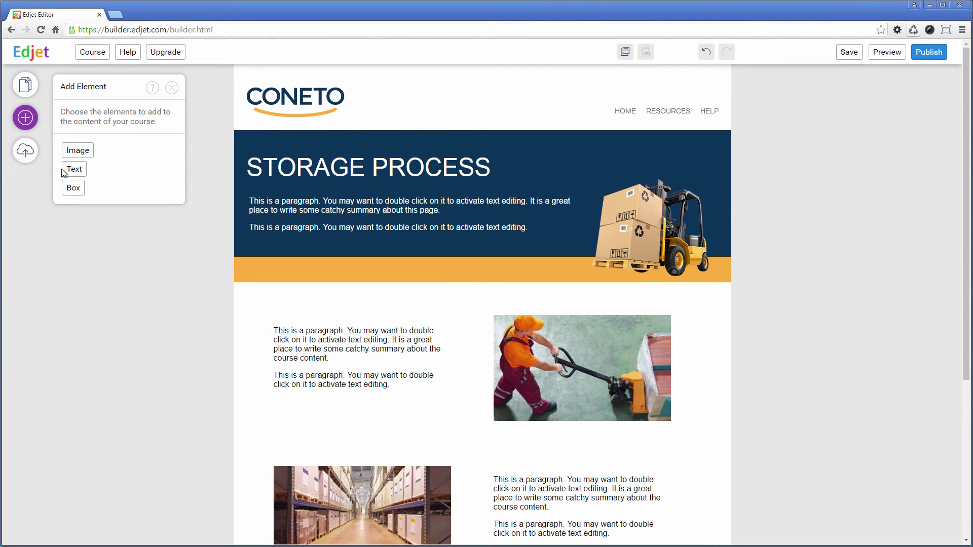
pyautogui.click(73, 188)
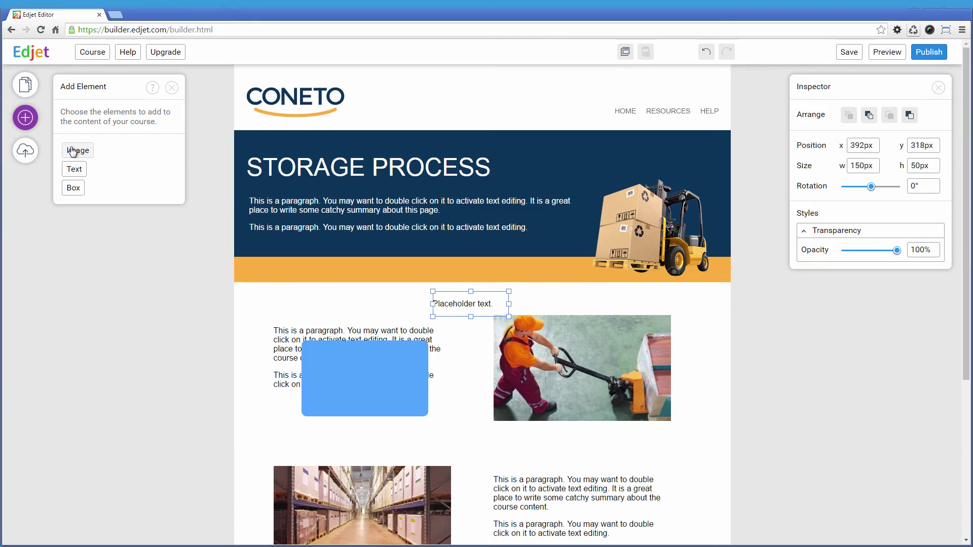
# Open the Coneto folder under My Images in the Media Manager
pyautogui.click(26, 152)
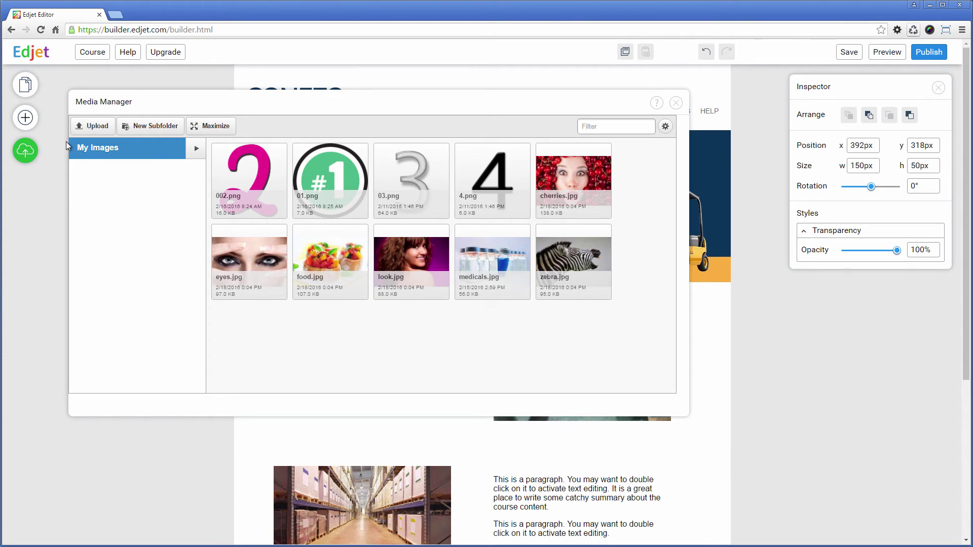
pyautogui.click(194, 155)
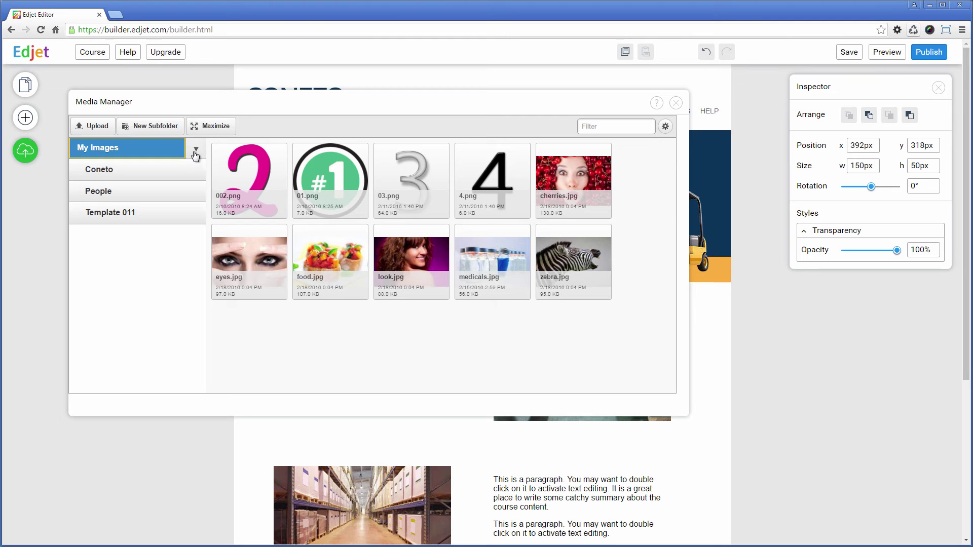
pyautogui.click(128, 171)
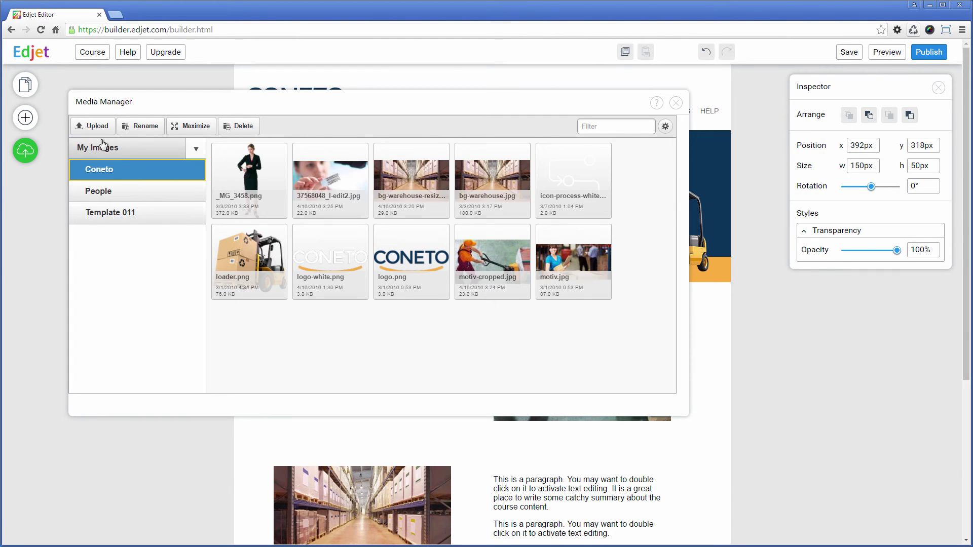
# Select all six images in Test data > Images > gallery for upload
pyautogui.click(95, 126)
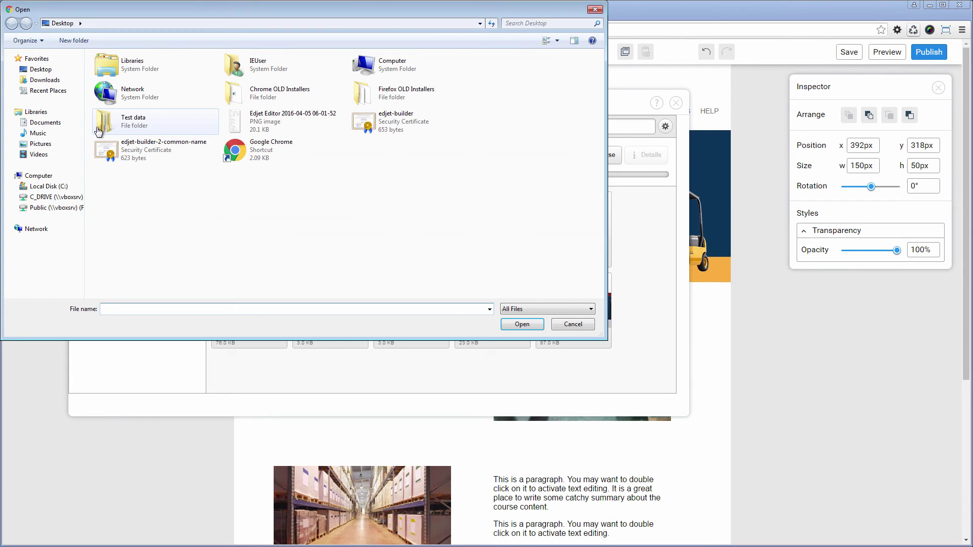
pyautogui.doubleClick(98, 133)
pyautogui.doubleClick(111, 101)
pyautogui.doubleClick(113, 95)
pyautogui.hotkey('ctrl', 'a')
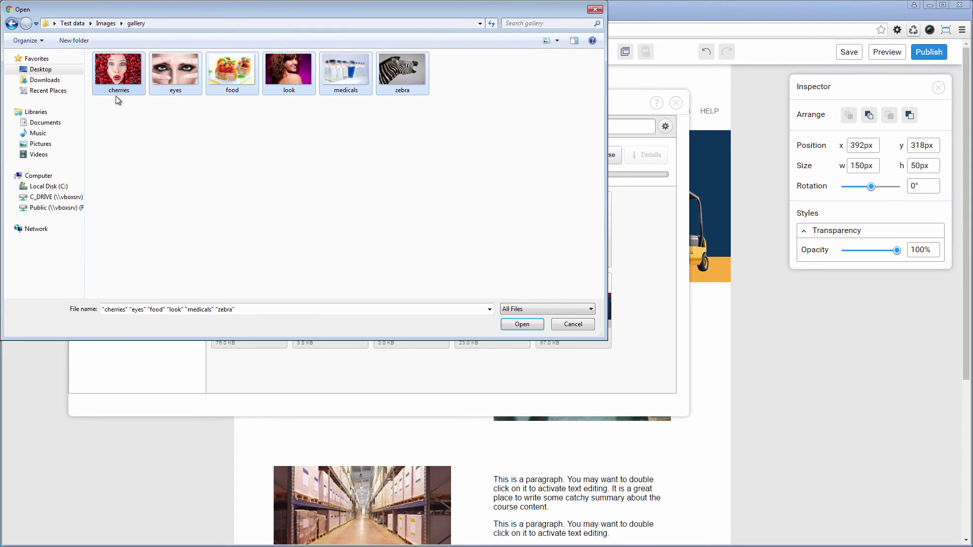